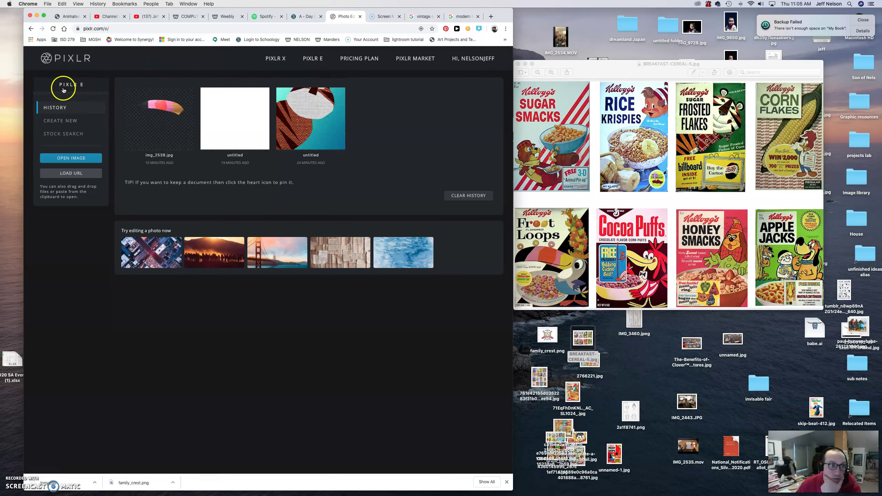
Step: From the advanced editor, create a new 3840 × 2160 Ultra HD document with a white background
left_click(33, 29)
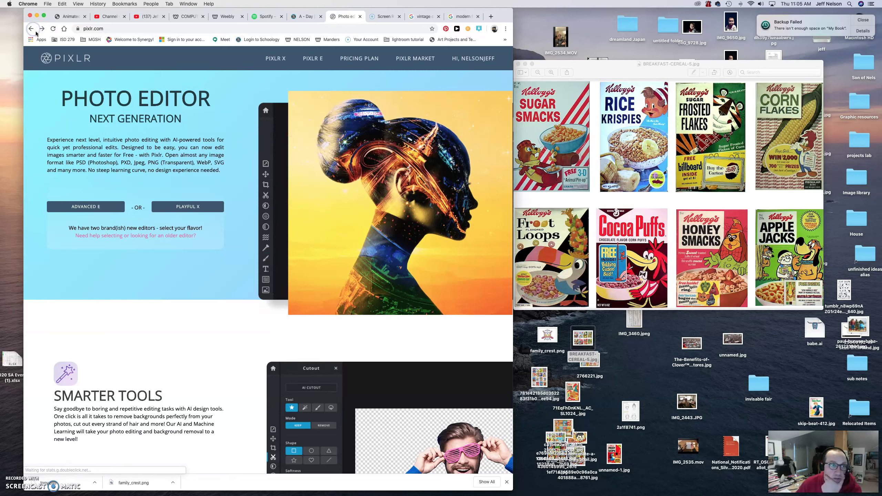
left_click(99, 207)
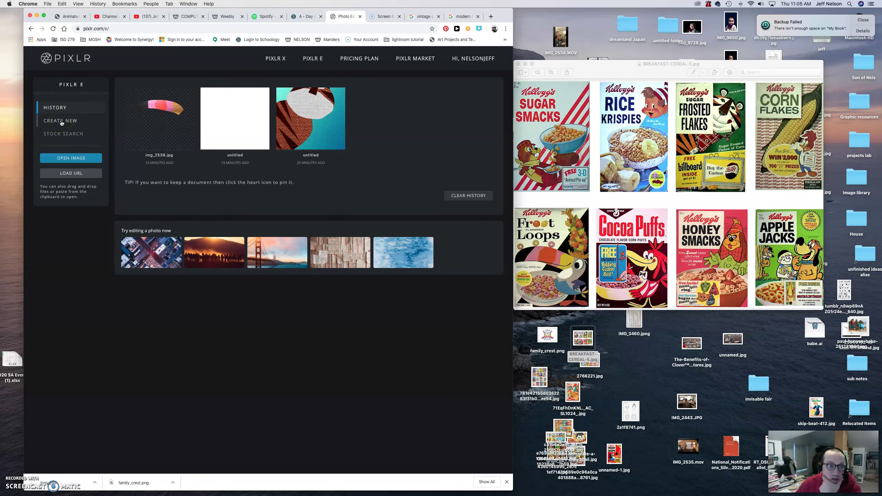
left_click(62, 122)
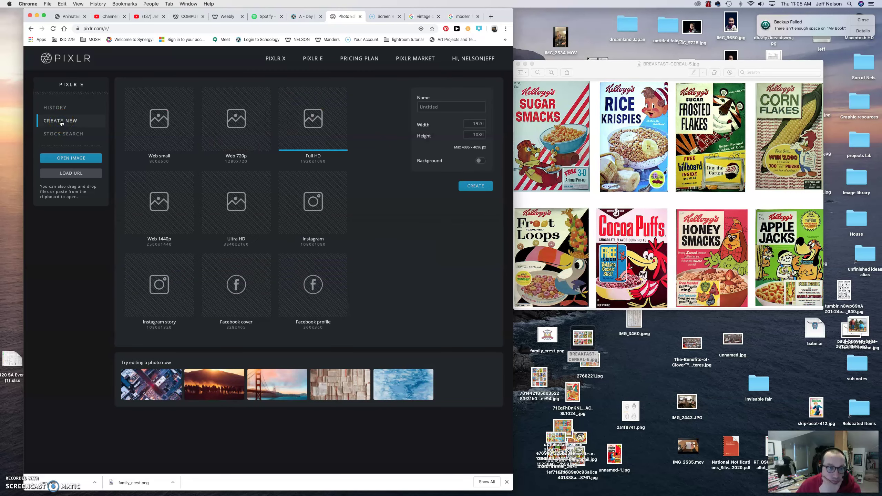
left_click(248, 215)
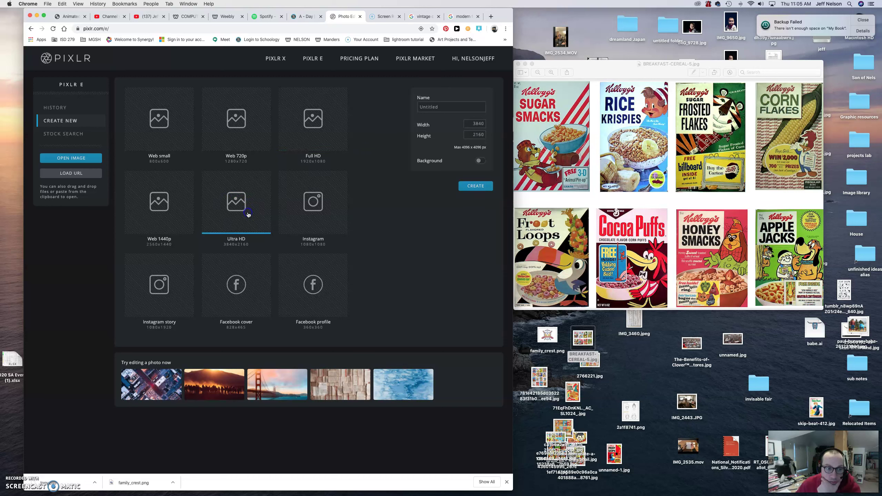
left_click(479, 162)
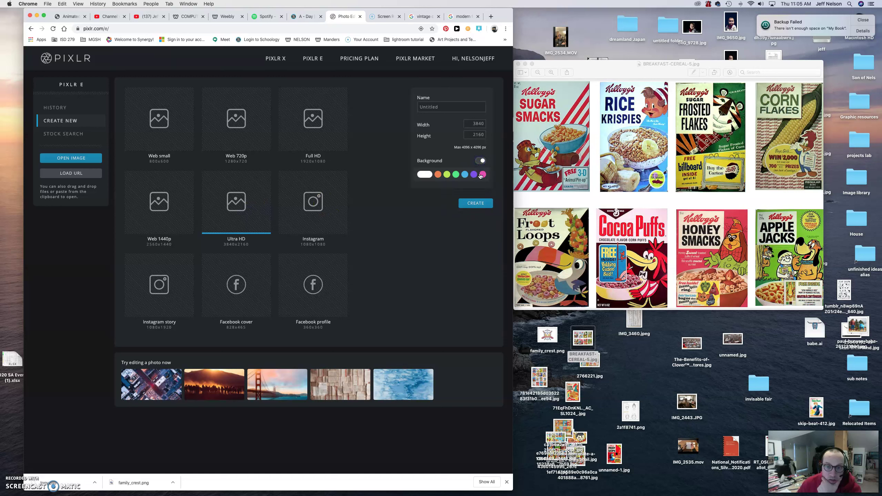
left_click(424, 176)
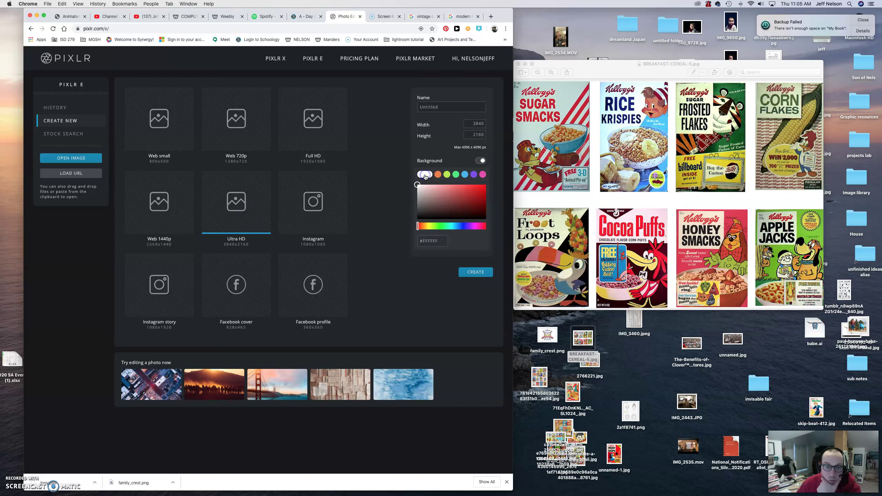
left_click(479, 275)
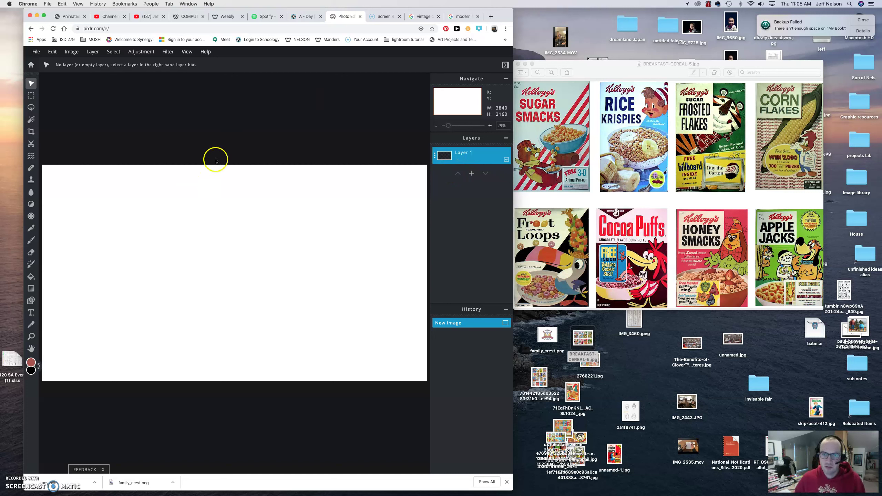
Step: Rotate the canvas counter-clockwise so it becomes 2160 × 3840 portrait
left_click(72, 54)
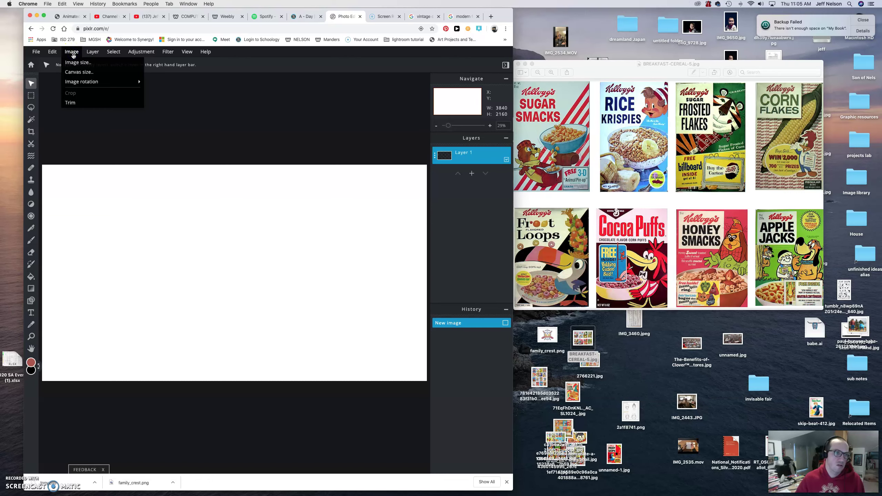
mouse_move(79, 82)
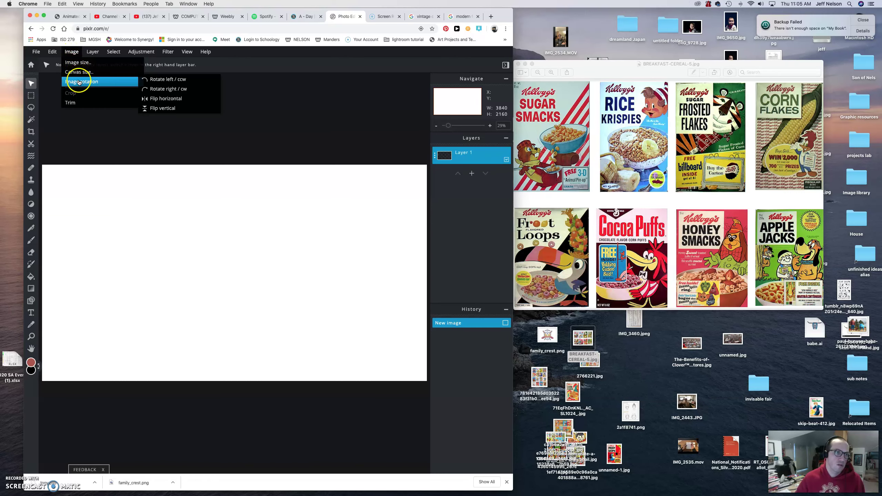
left_click(77, 53)
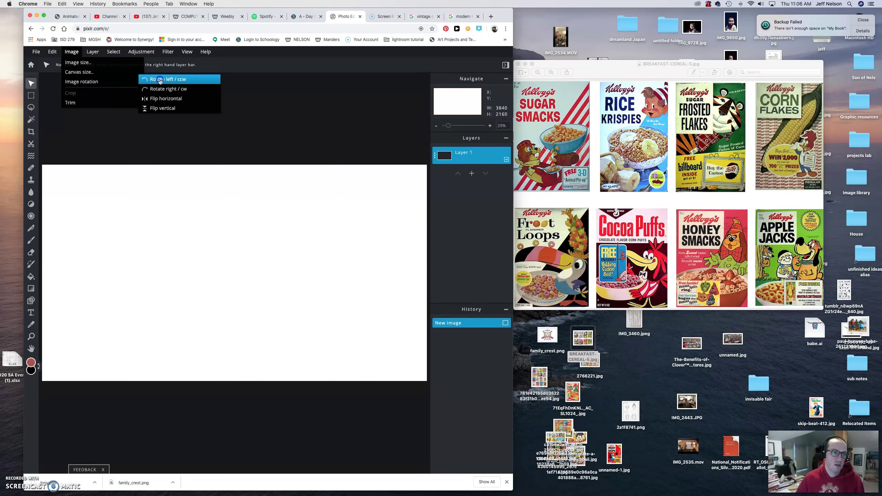
left_click(161, 80)
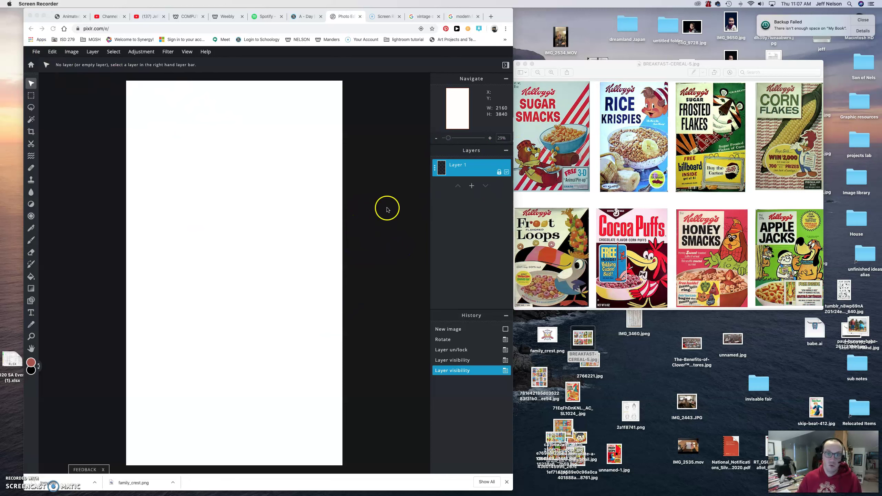
Step: Add an image layer, previewing textures IMG_2538–IMG_2545 before choosing the woven brown IMG_2544.JPG
left_click(472, 187)
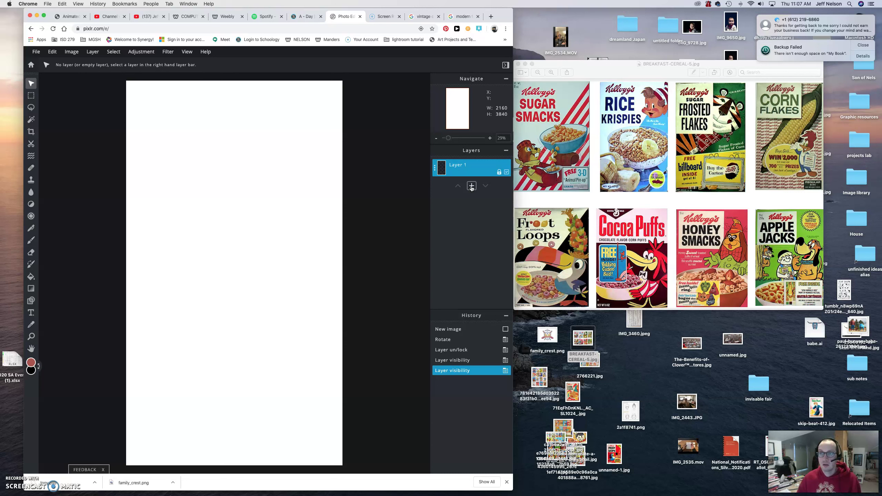
left_click(471, 187)
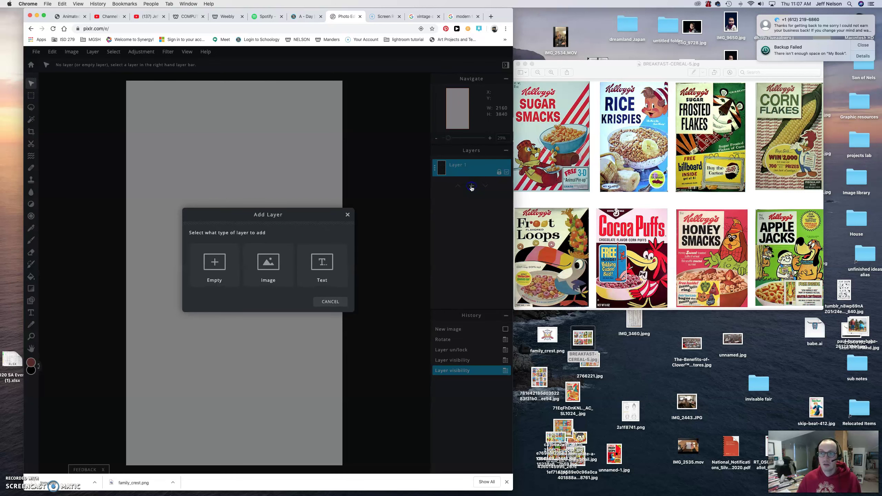
left_click(270, 263)
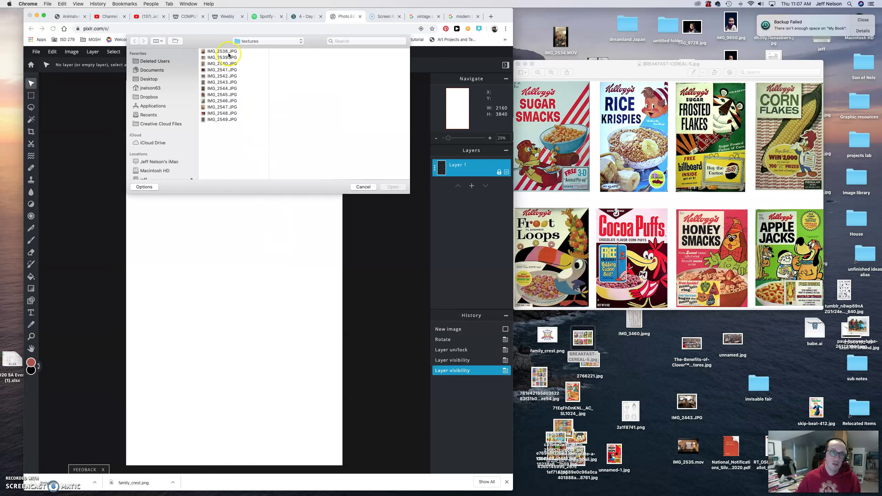
left_click(229, 52)
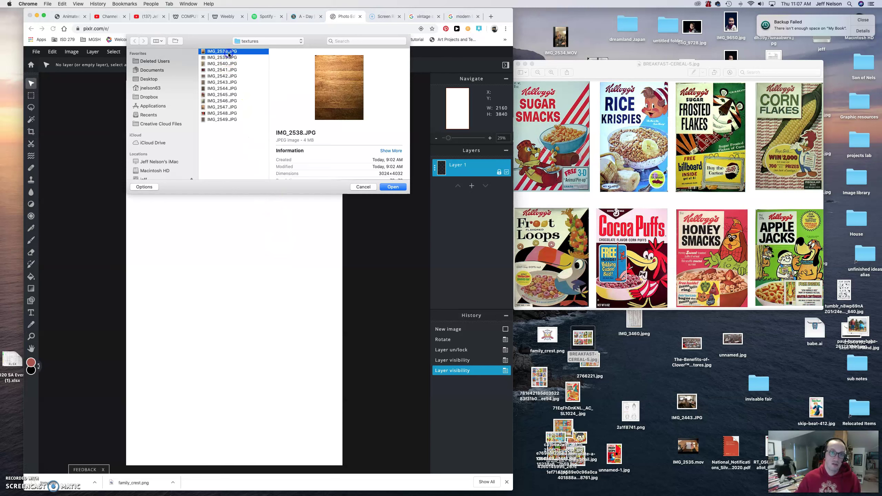
left_click(225, 58)
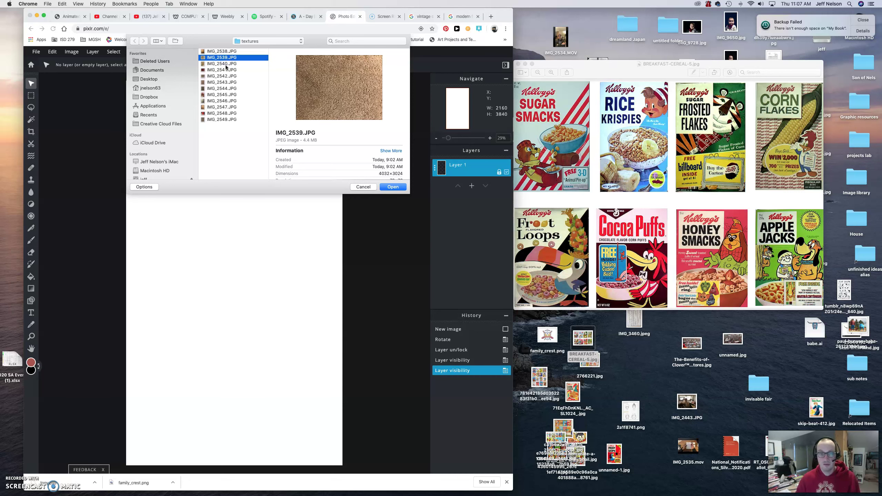
left_click(225, 63)
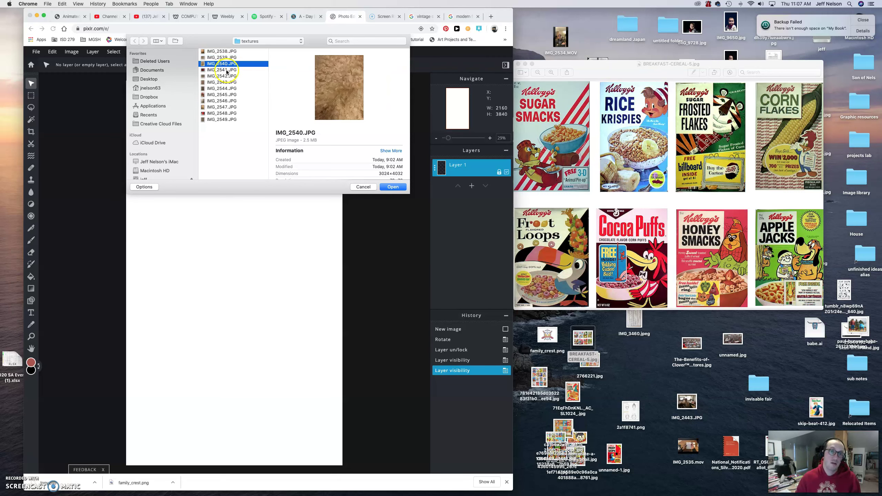
left_click(227, 70)
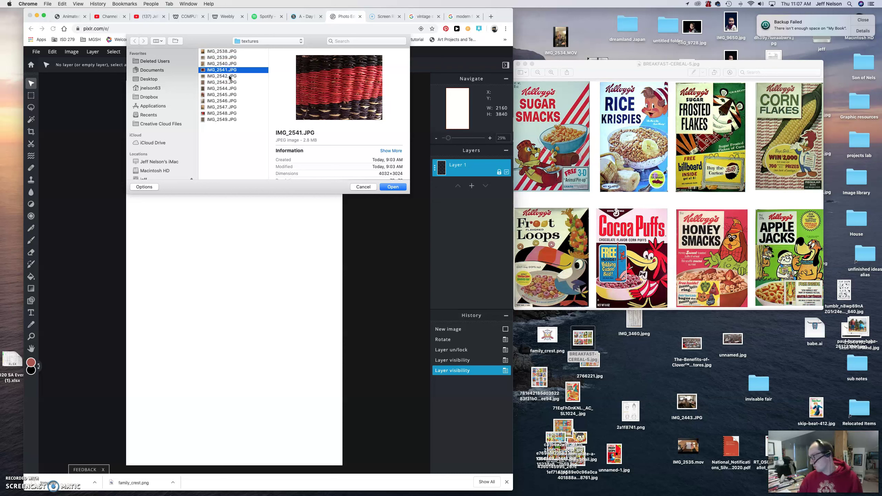
left_click(229, 76)
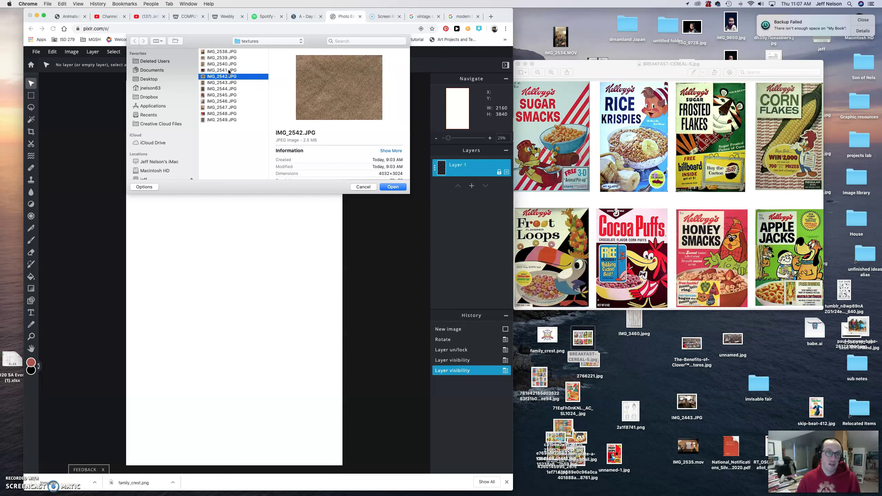
left_click(229, 71)
left_click(228, 82)
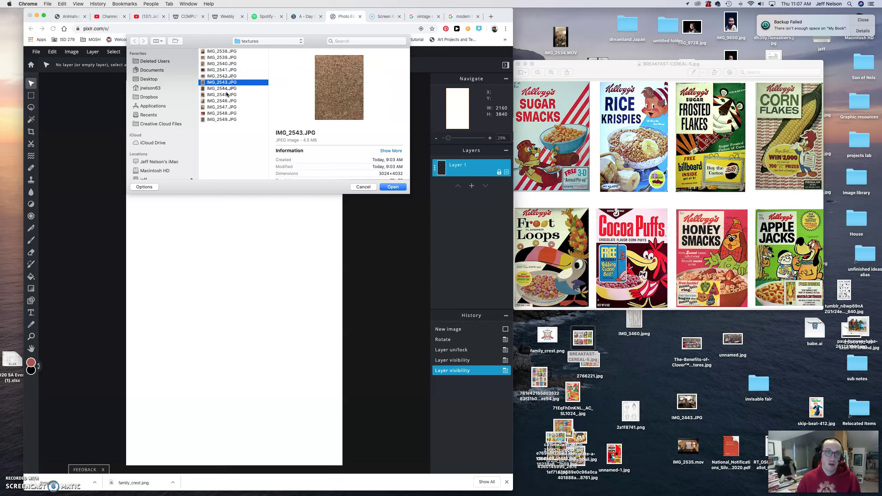
left_click(226, 94)
left_click(226, 88)
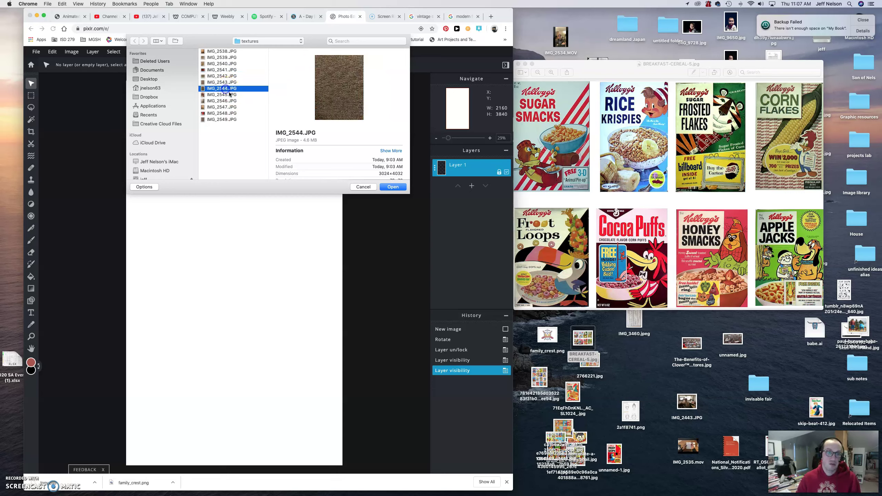
Step: Place IMG_2544.JPG as a layer centred on the portrait canvas and zoom out
left_click(390, 187)
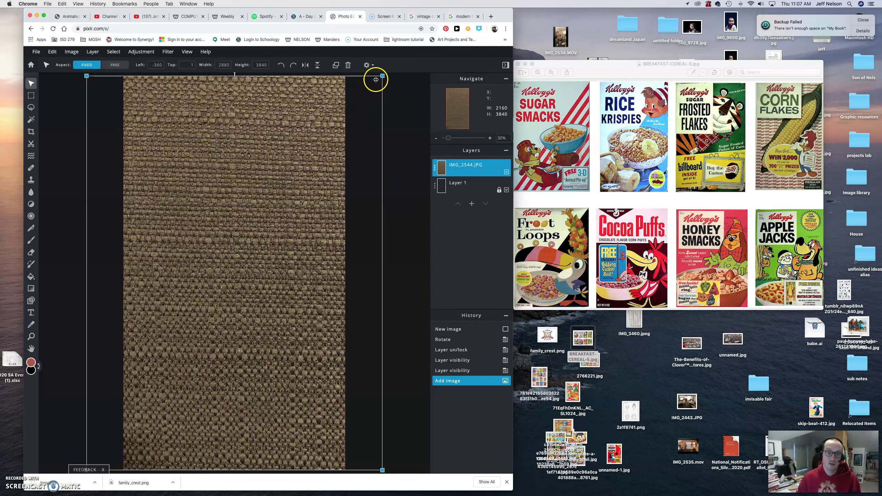
scroll(383, 76, "down", 2)
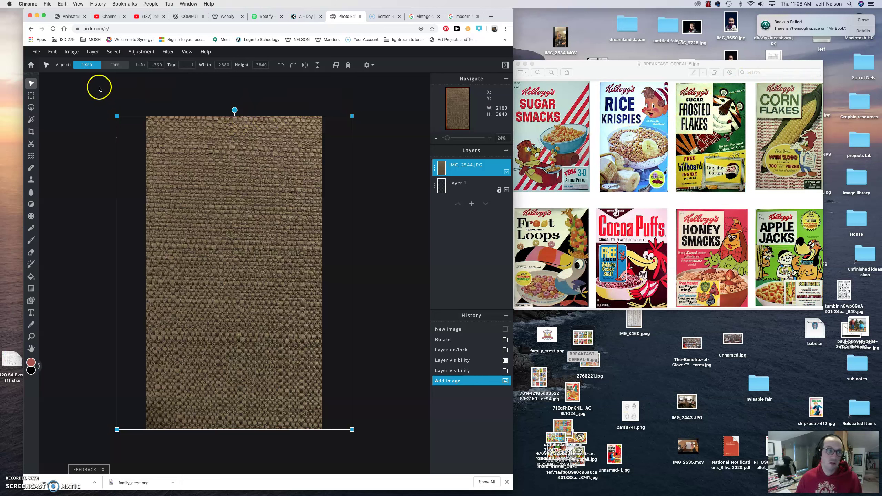
Step: Reopen the tiger collage and leave only Layer 1 and the teal IMG_2546.JPG visible
left_click(31, 65)
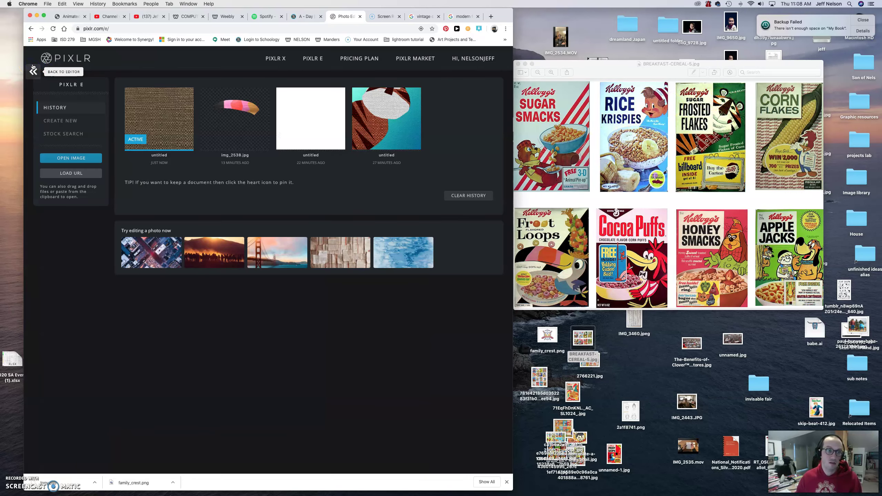
left_click(389, 126)
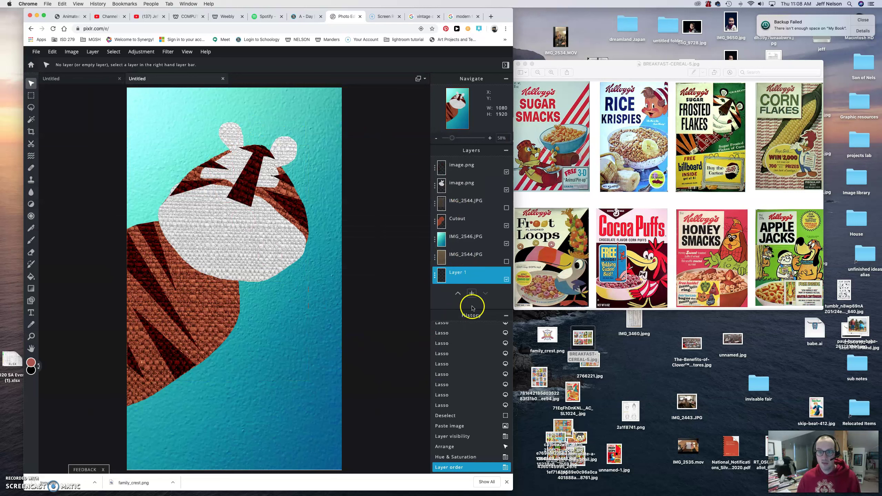
left_click(507, 279)
left_click(506, 243)
left_click(506, 225)
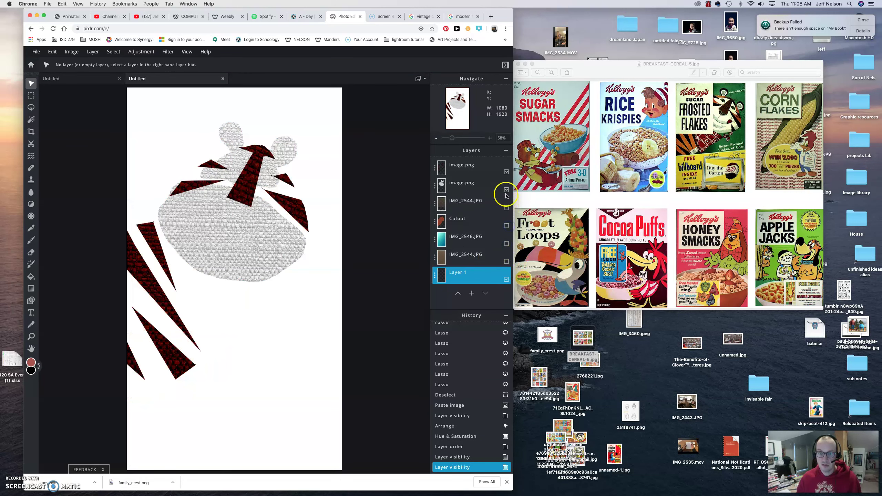
left_click(506, 190)
left_click(506, 172)
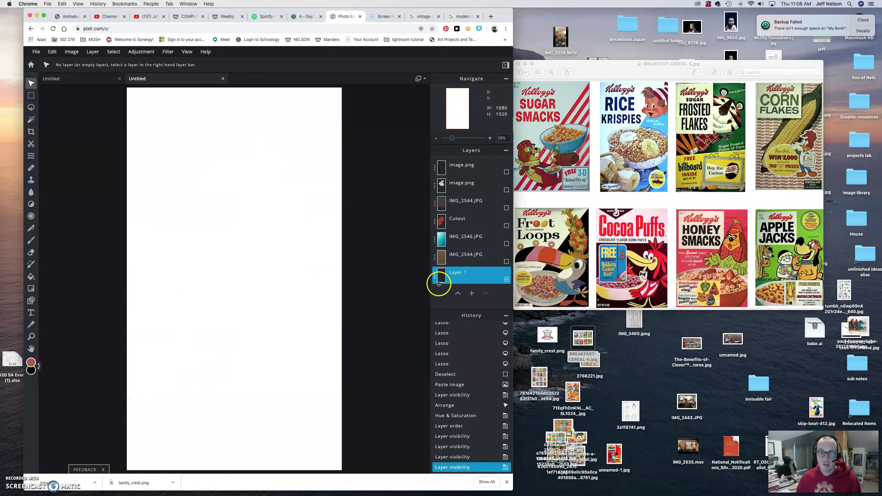
left_click(506, 244)
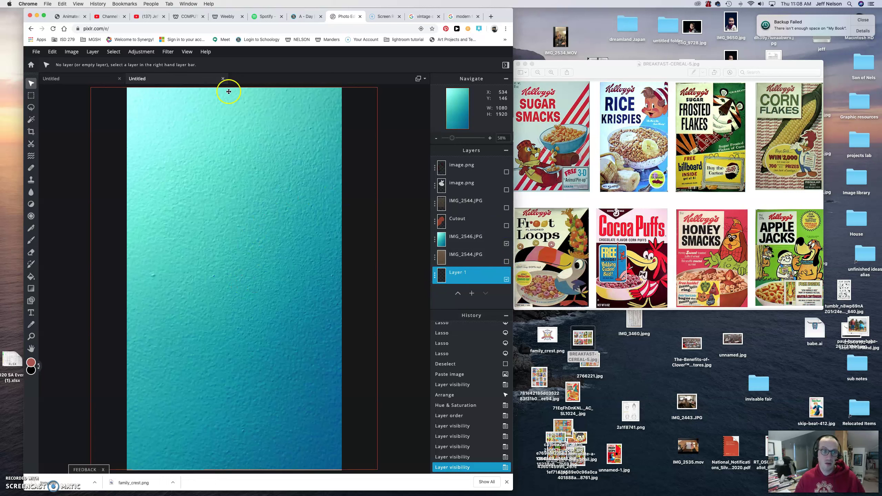
Step: Select the teal IMG_2546.JPG layer and bring up the Adjustment menu
left_click(137, 53)
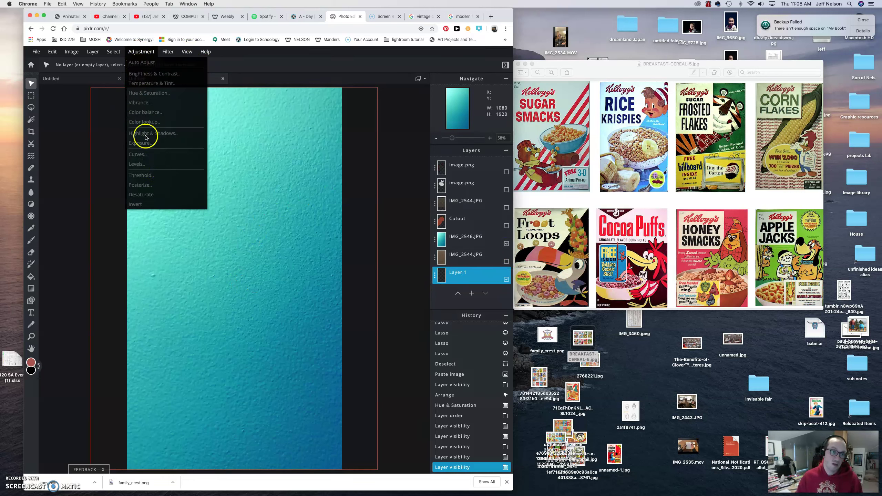
left_click(440, 240)
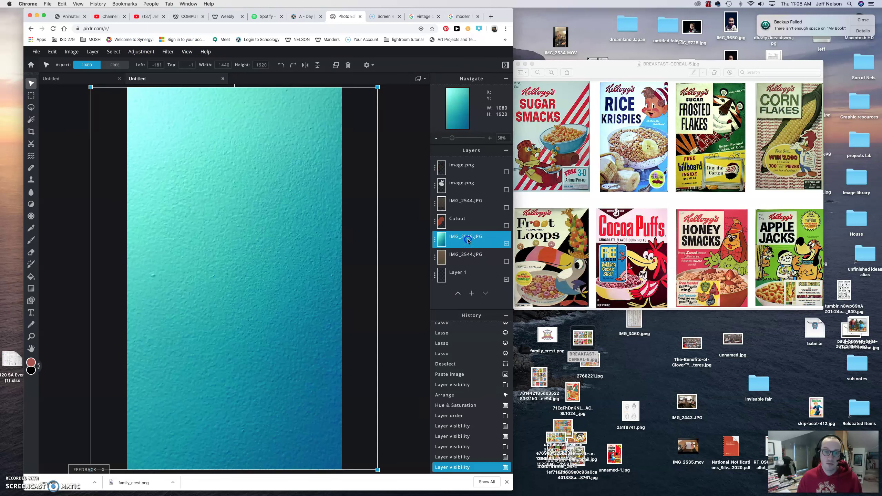
left_click(137, 52)
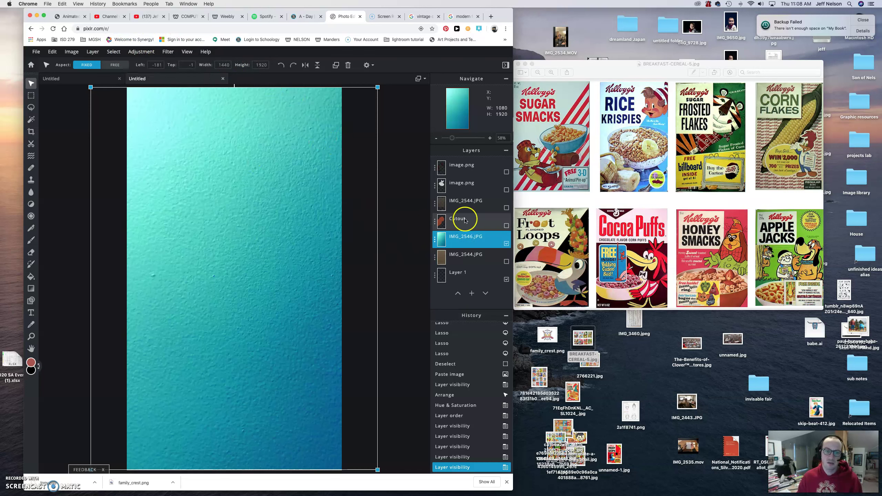
Step: Select the lower IMG_2544.JPG layer and toggle the teal IMG_2546.JPG layer off and on
left_click(466, 258)
left_click(506, 261)
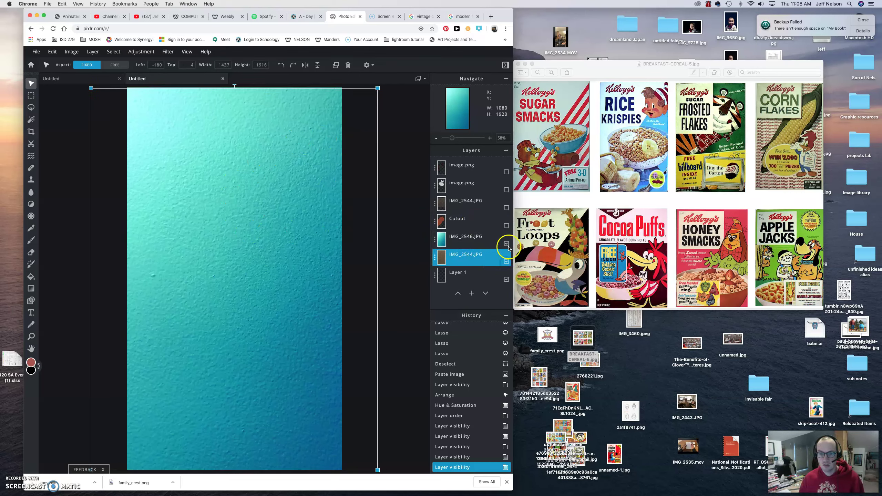
left_click(507, 244)
left_click(506, 244)
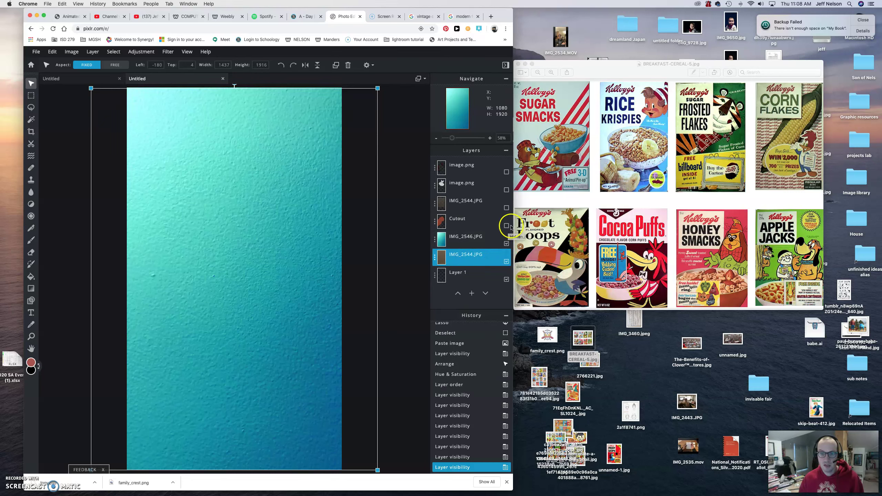
Step: With the Lasso tool chosen, show the orange Cutout over brown IMG_2544.JPG, teal hidden
left_click(31, 108)
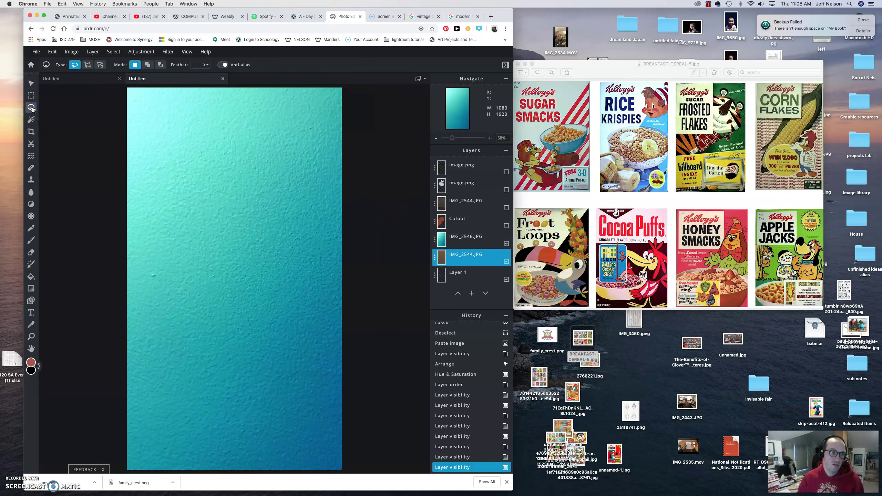
left_click(486, 223)
left_click(506, 226)
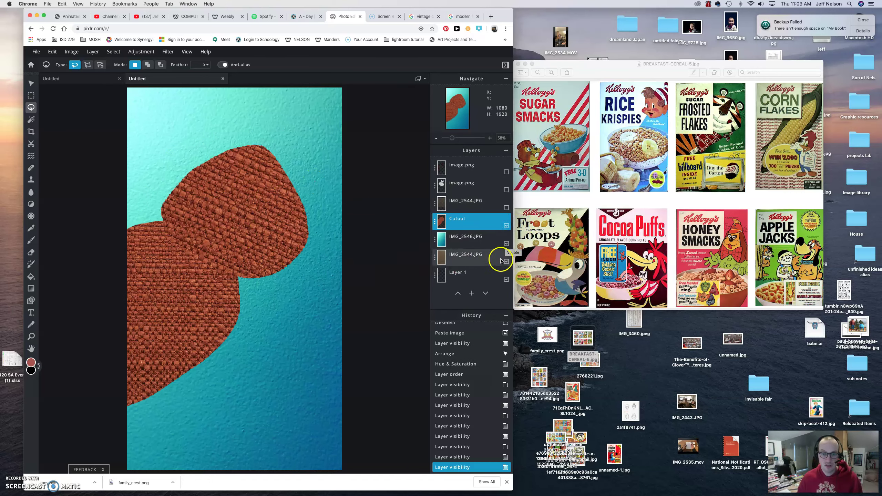
left_click(506, 226)
left_click(506, 239)
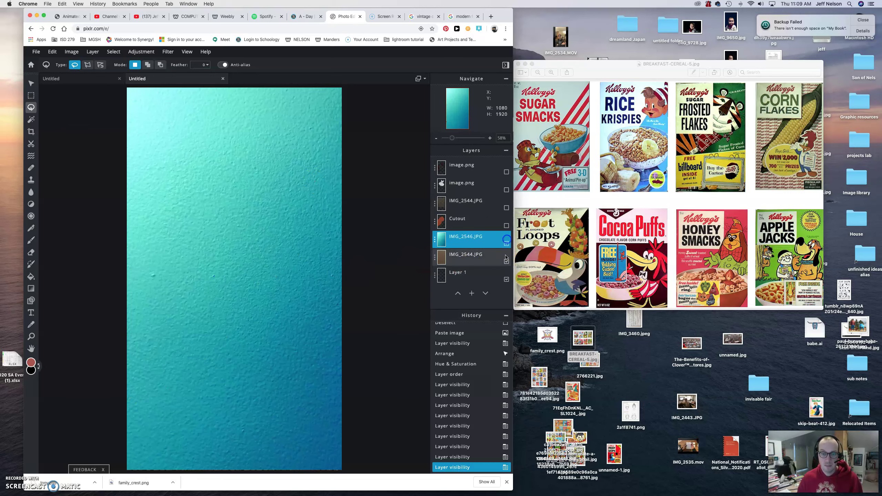
left_click(483, 258)
left_click(507, 243)
left_click(507, 243)
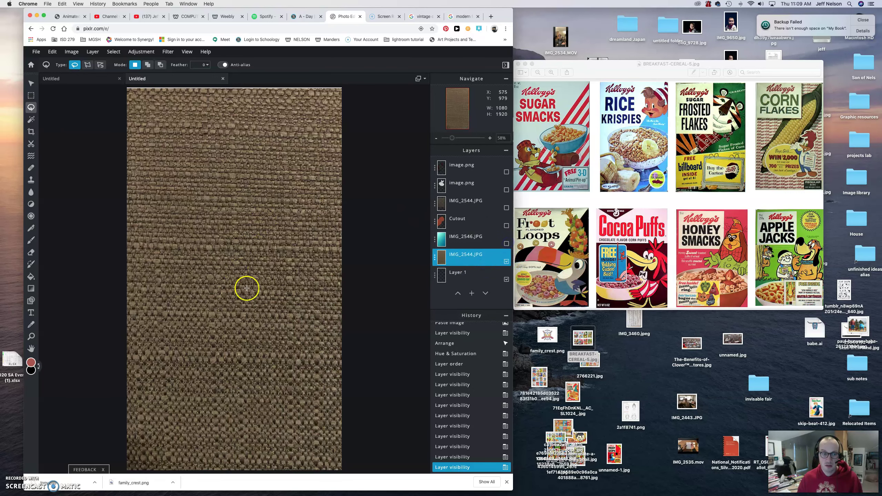
left_click(506, 226)
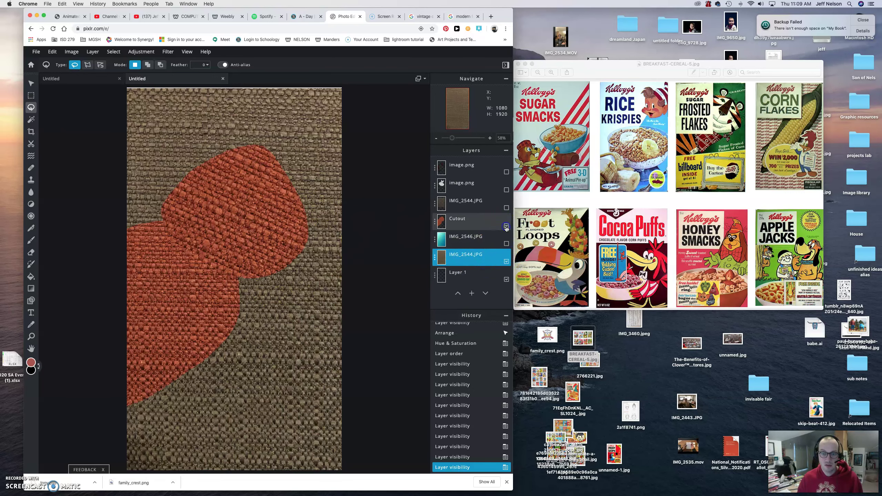
left_click(486, 239)
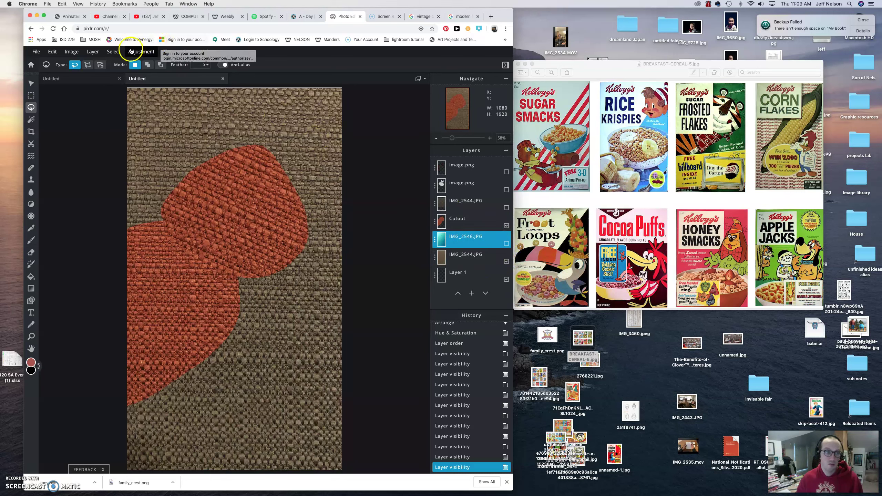
left_click(140, 51)
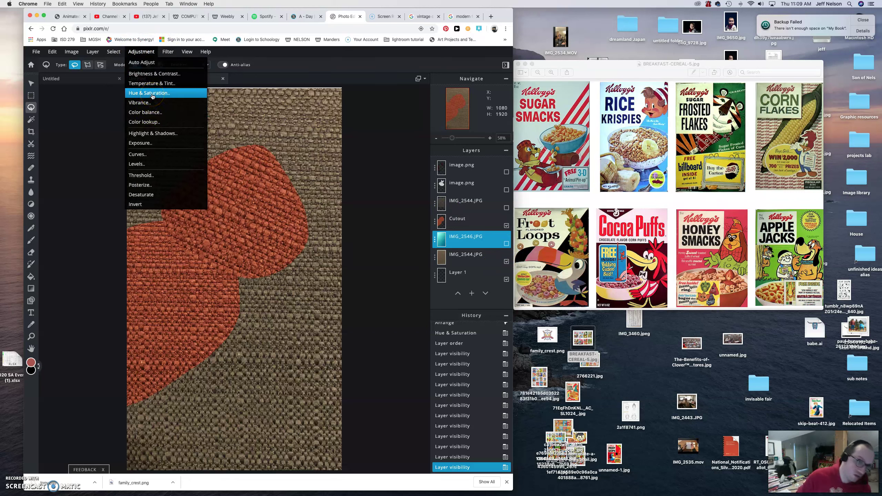
left_click(472, 229)
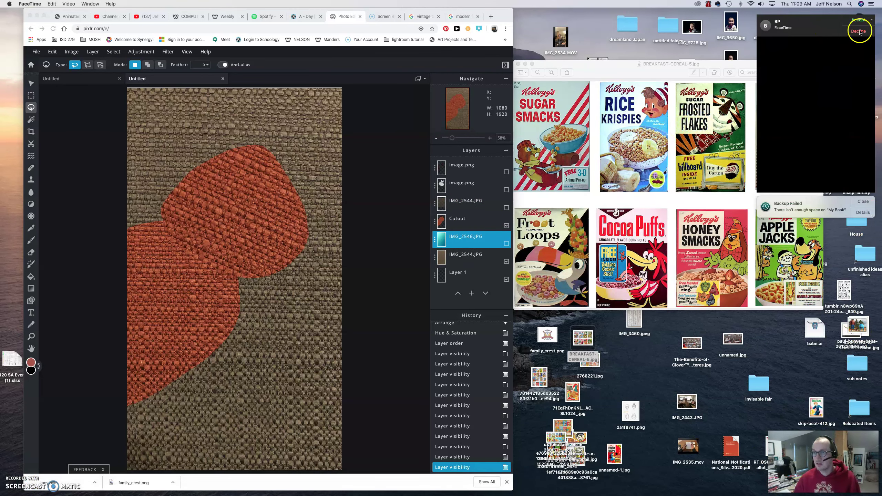
left_click(859, 31)
left_click(482, 225)
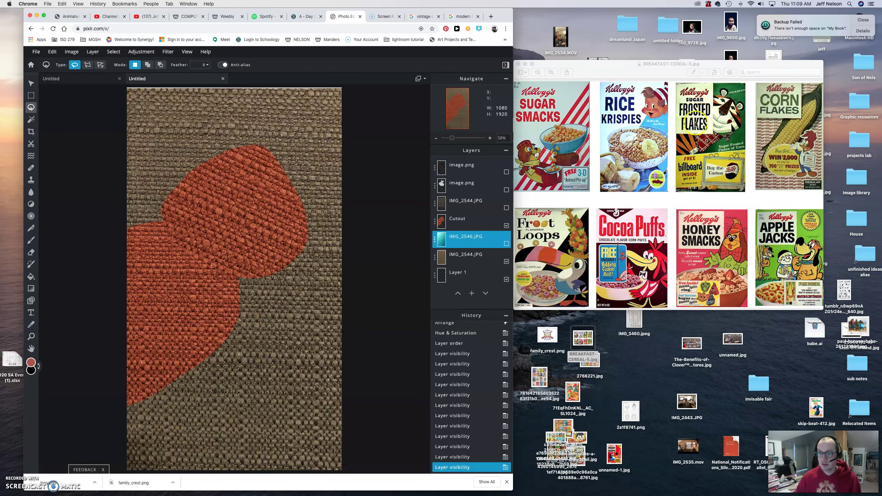
Step: Select the upper IMG_2544.JPG fabric layer and make it visible
left_click(468, 204)
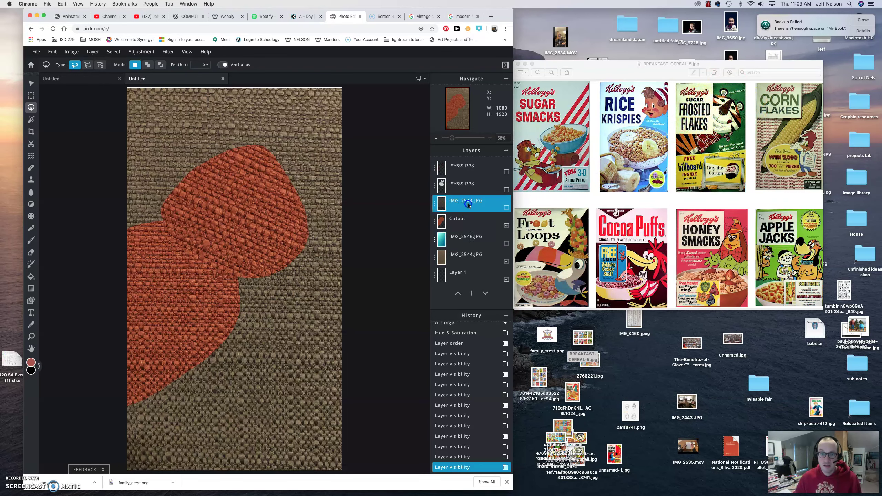
left_click(459, 220)
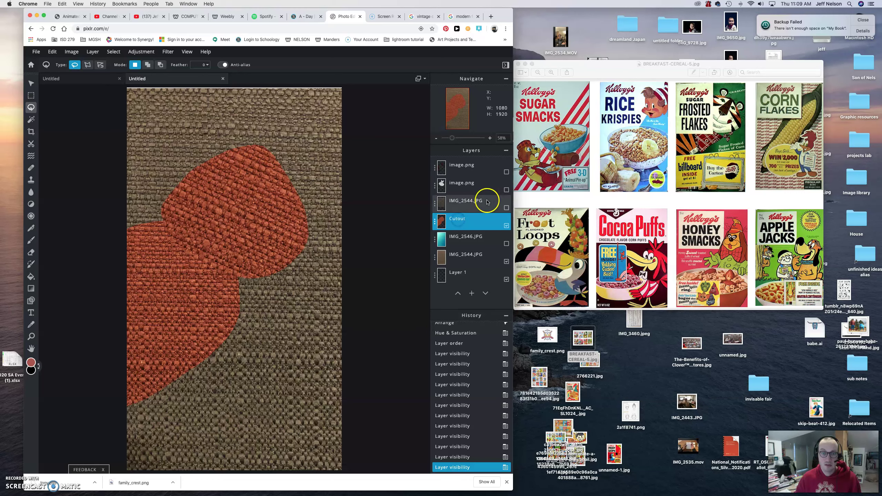
left_click(469, 200)
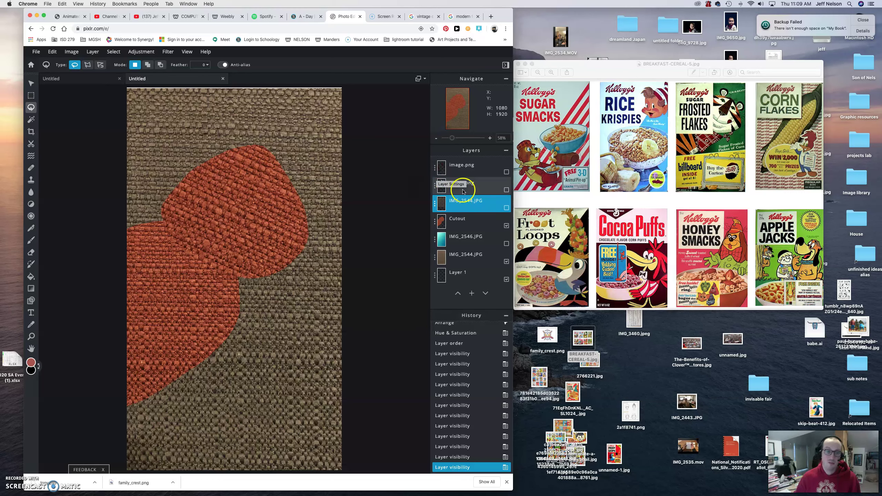
left_click(506, 208)
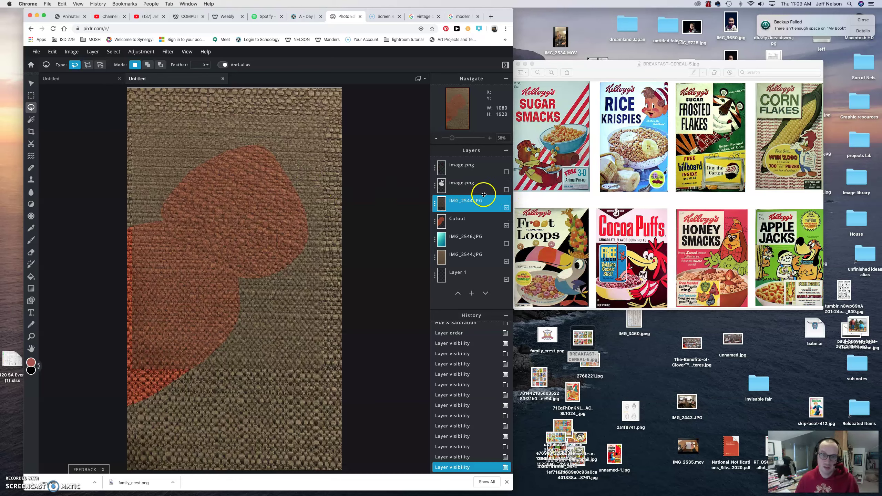
Step: Set the upper IMG_2544.JPG layer's transparency to about 53, then hide it
left_click(436, 205)
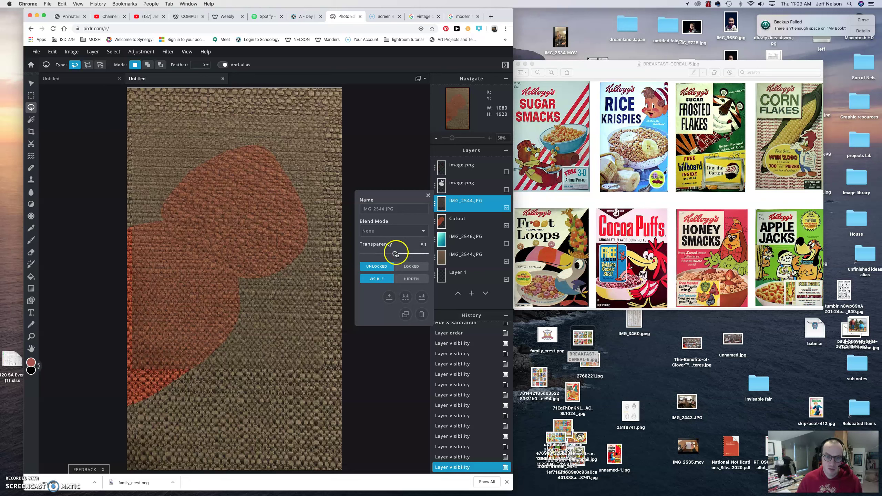
left_click_drag(441, 253, 469, 210)
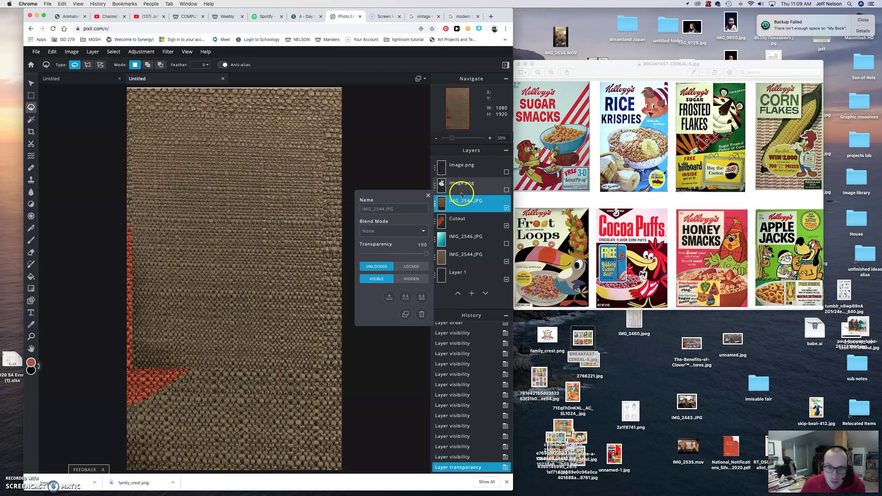
left_click_drag(426, 256, 397, 256)
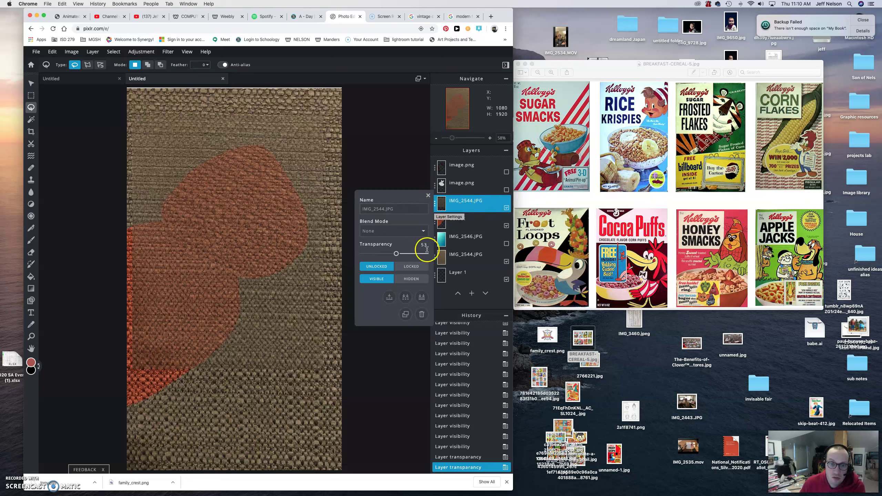
left_click(377, 213)
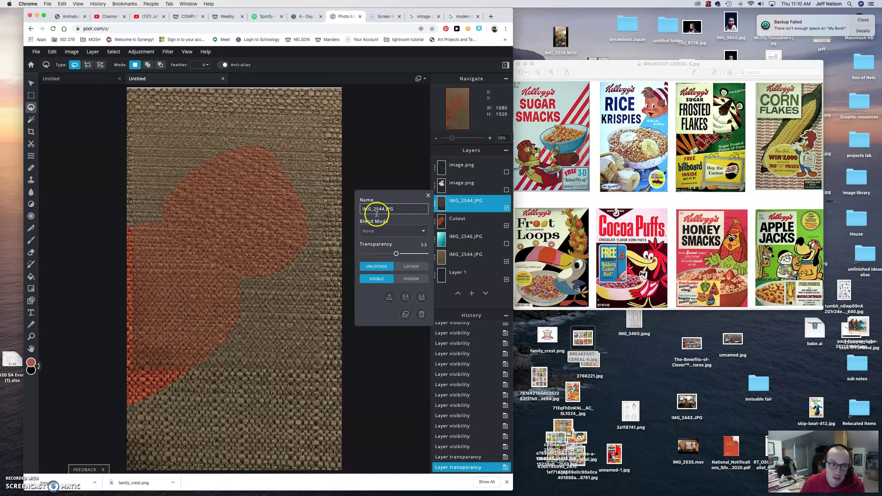
left_click(506, 208)
left_click(506, 209)
Step: Hide the white face image.png layer and show the top image.png dark red stripes layer
left_click(506, 190)
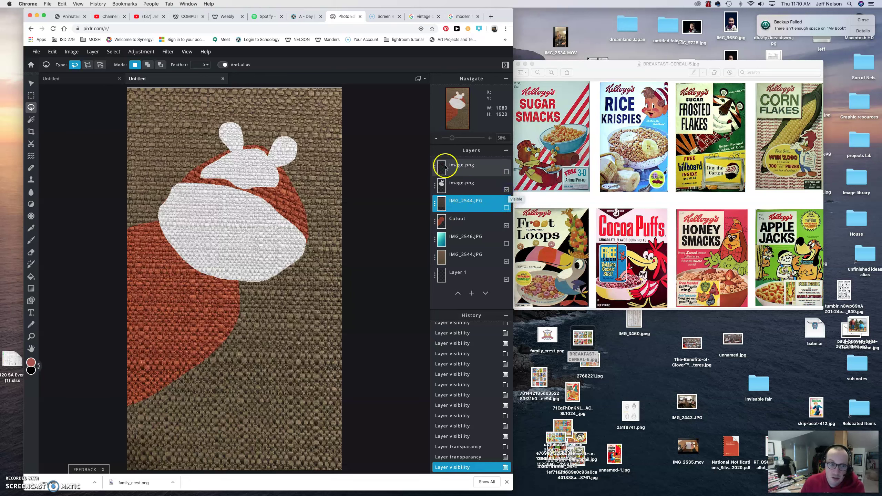
left_click(141, 52)
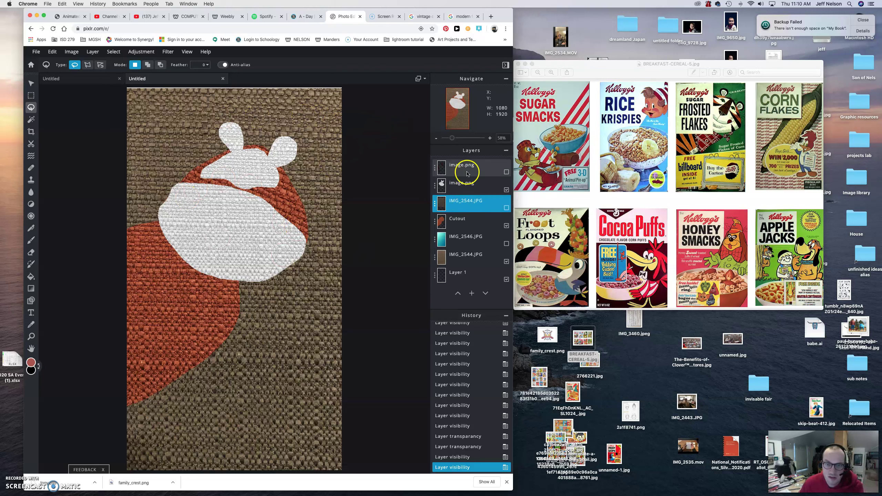
left_click(506, 190)
left_click(473, 168)
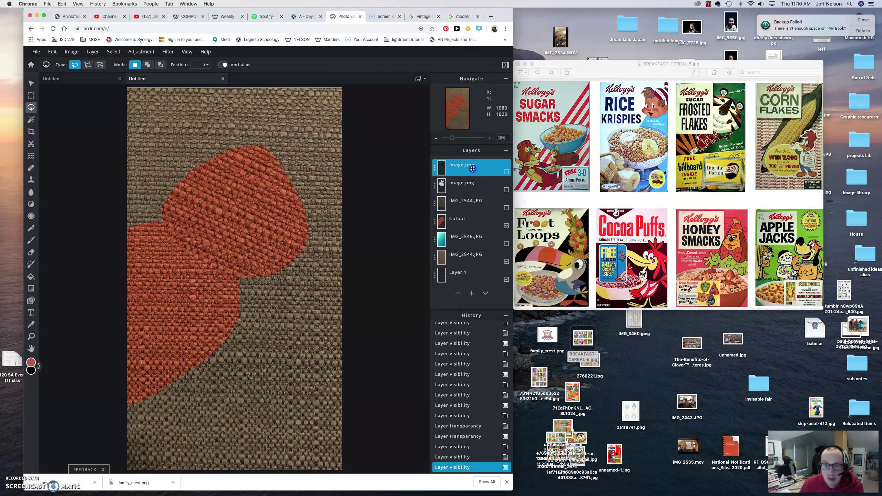
left_click(506, 172)
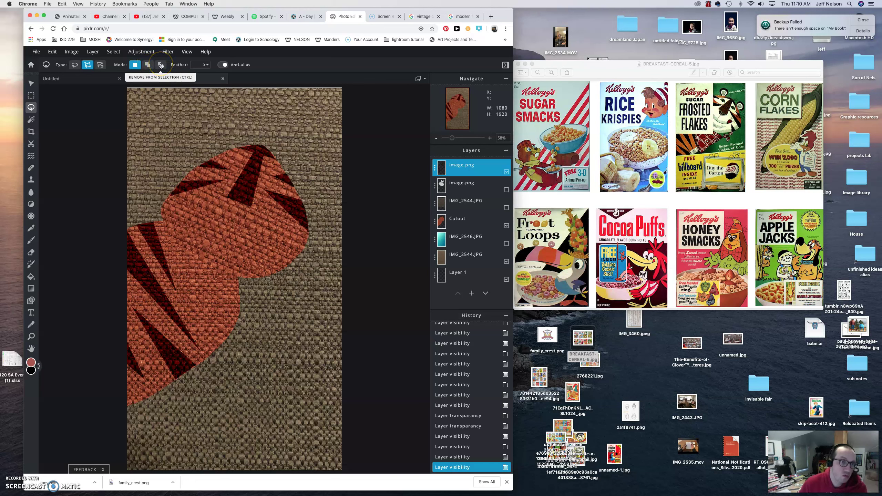
left_click(147, 65)
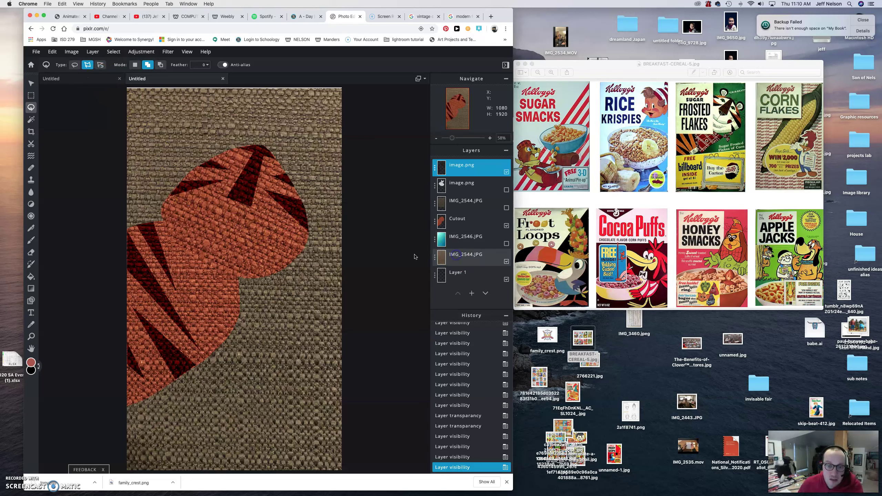
left_click(189, 229)
left_click(264, 295)
left_click(302, 243)
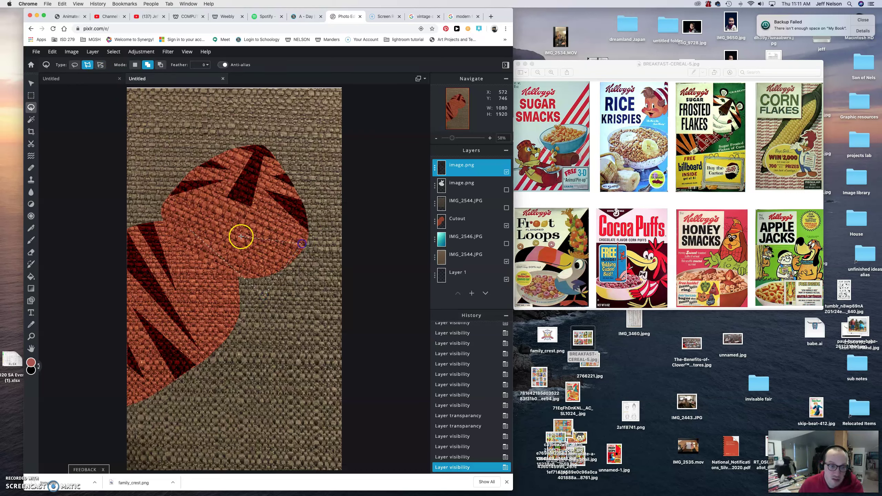
left_click(191, 230)
scroll(191, 231, "up", 1)
left_click(235, 239)
scroll(257, 225, "up", 1)
left_click(273, 215)
left_click(215, 208)
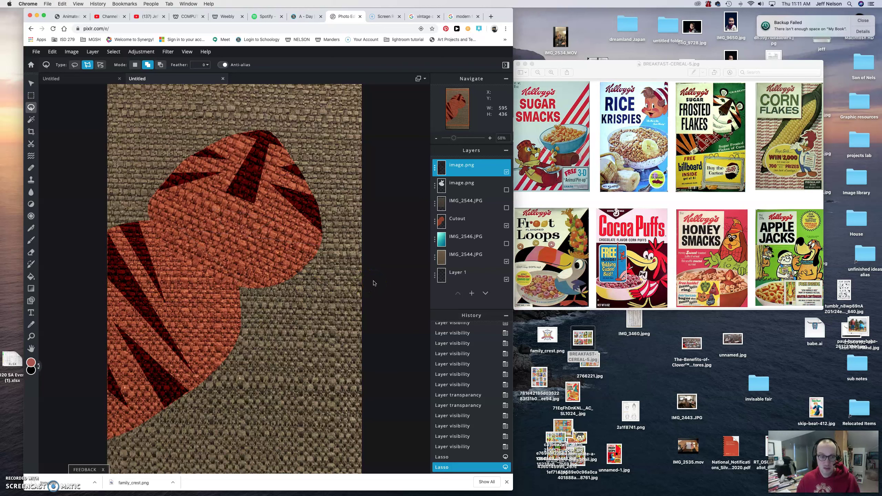
key("super+d")
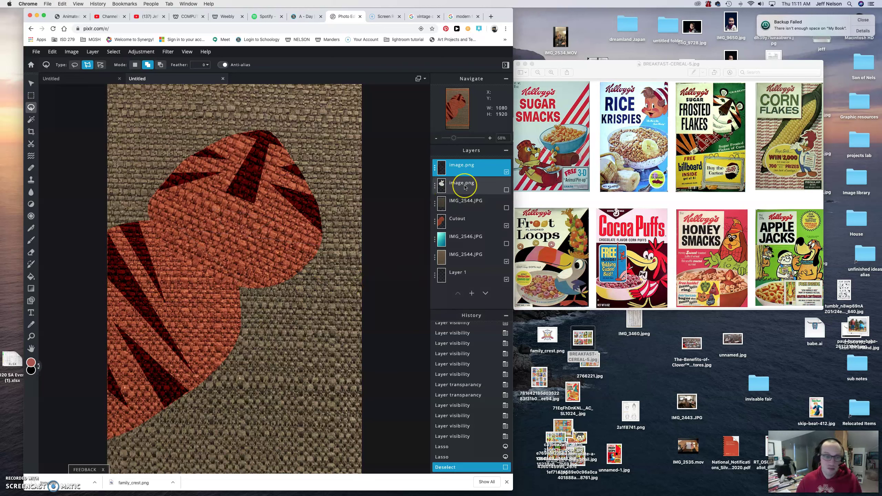
Step: Show the Cutout head and white face, replacing the brown fabric with the teal IMG_2546.JPG background
left_click(435, 185)
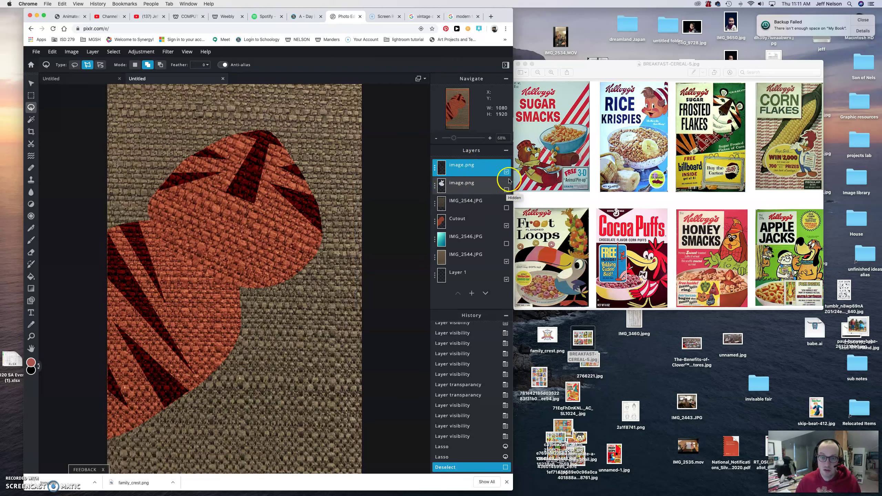
left_click(506, 226)
left_click(506, 261)
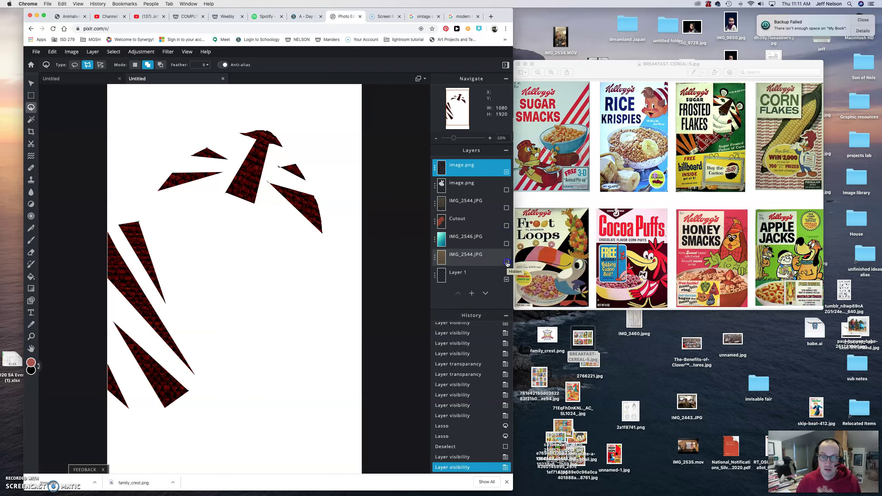
left_click(506, 263)
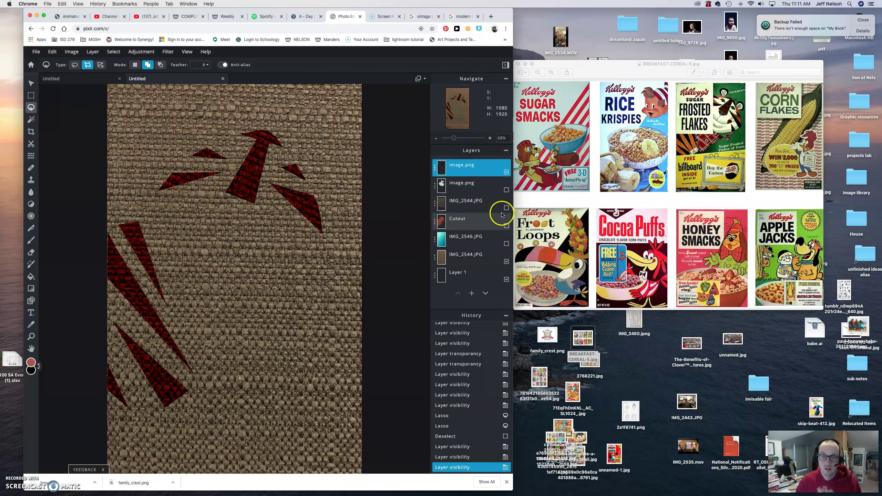
left_click(506, 225)
left_click(506, 190)
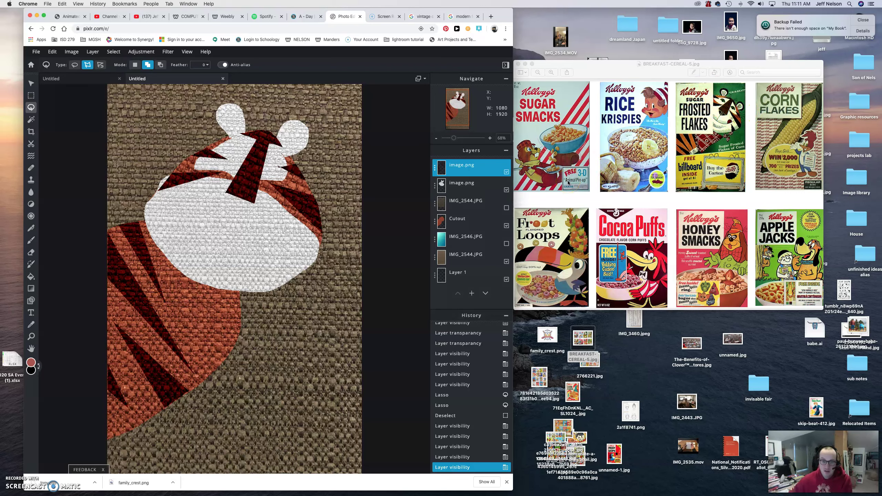
left_click(506, 261)
left_click(507, 244)
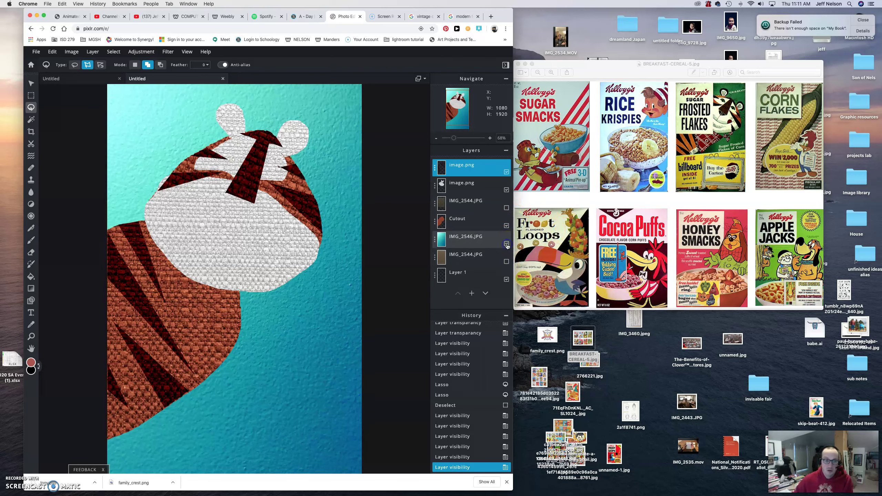